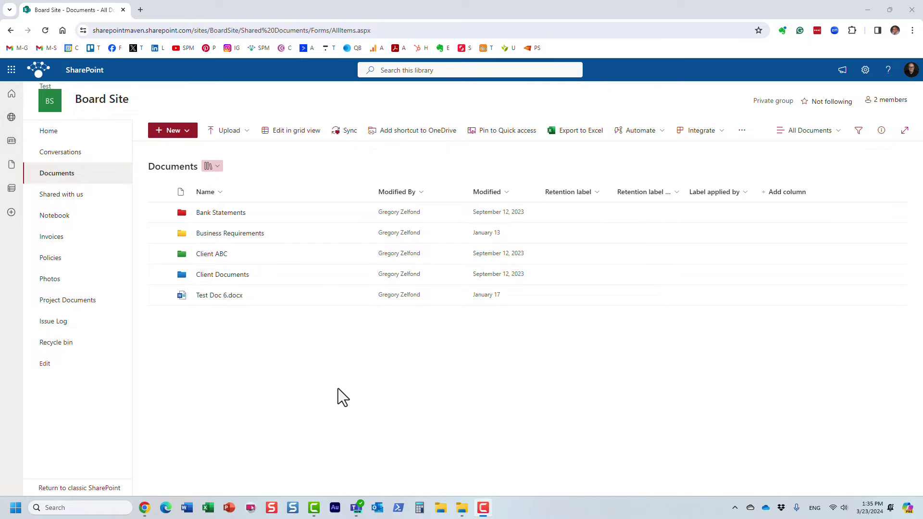
- Add a shortcut to the Bank Statements folder in OneDrive, then clear the folder selection
{"action": "left_click", "coordinate": [160, 213]}
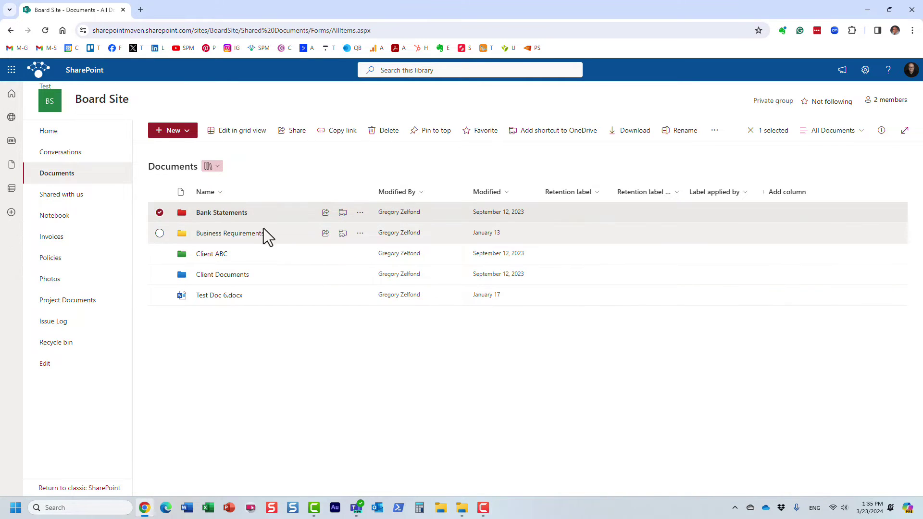
{"action": "left_click", "coordinate": [223, 213]}
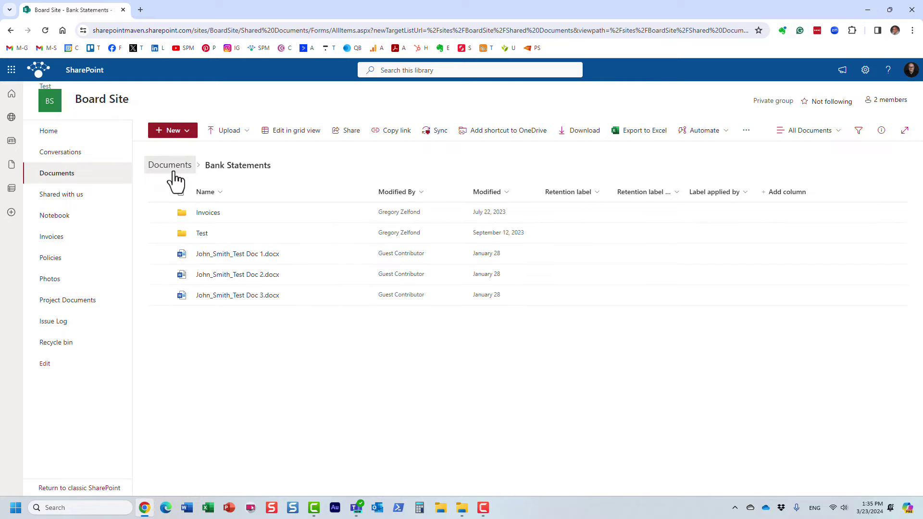
{"action": "left_click", "coordinate": [173, 169]}
{"action": "left_click", "coordinate": [159, 213]}
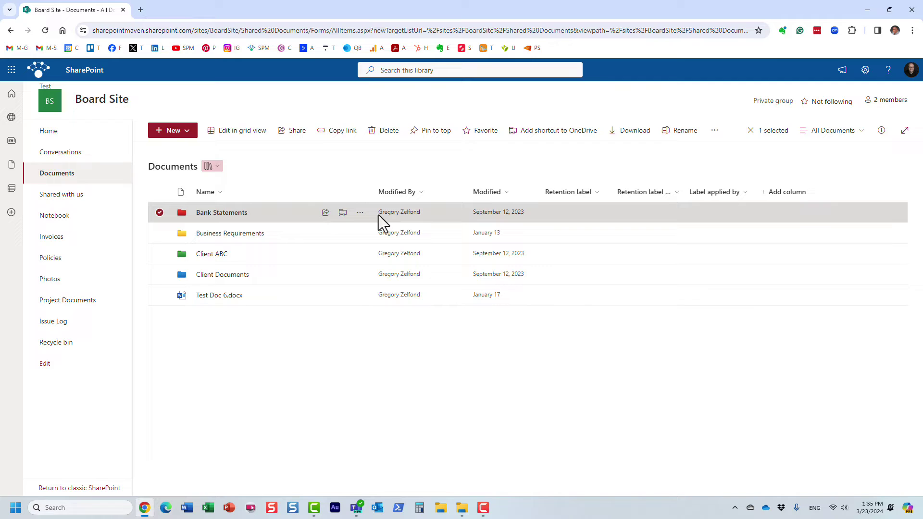
{"action": "left_click", "coordinate": [547, 137]}
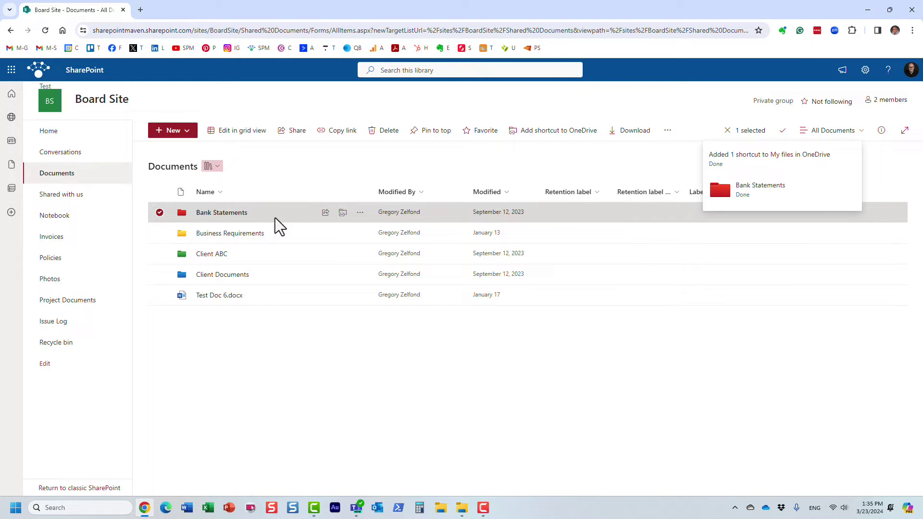
{"action": "left_click", "coordinate": [159, 212]}
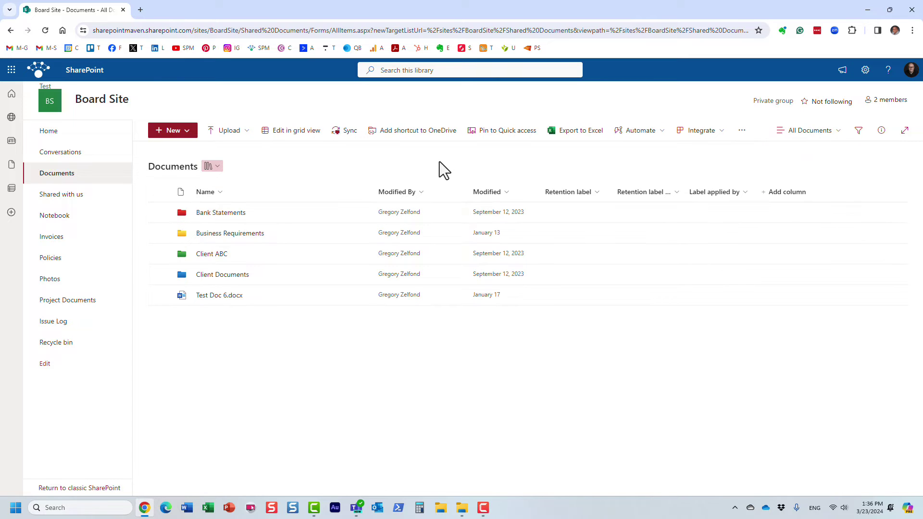
{"action": "left_click", "coordinate": [160, 212]}
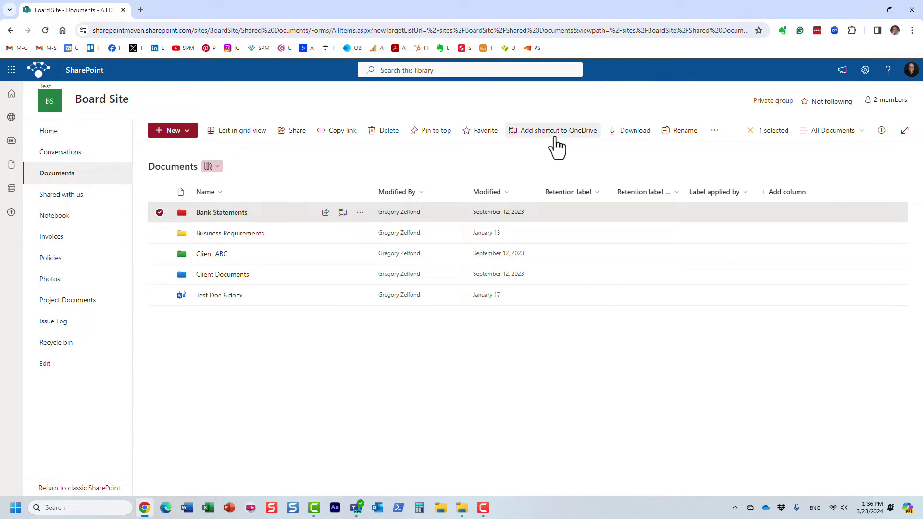
{"action": "left_click", "coordinate": [161, 213]}
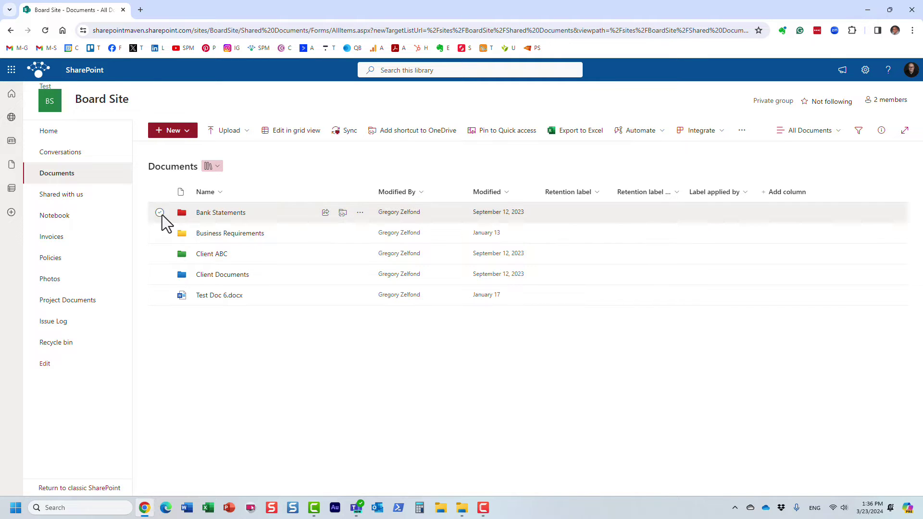
- Open OneDrive from the app launcher and check the Bank Statements shortcut shows the folder's contents
{"action": "left_click", "coordinate": [11, 71]}
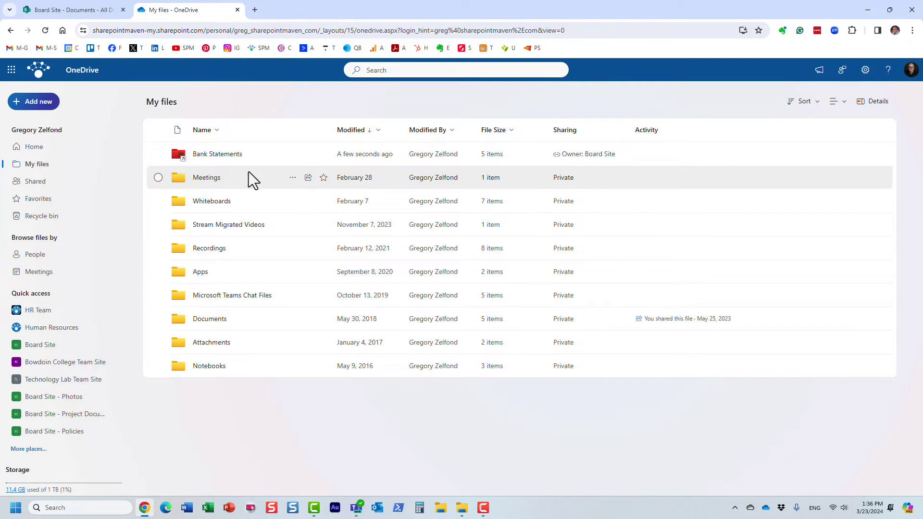
{"action": "left_click", "coordinate": [217, 155]}
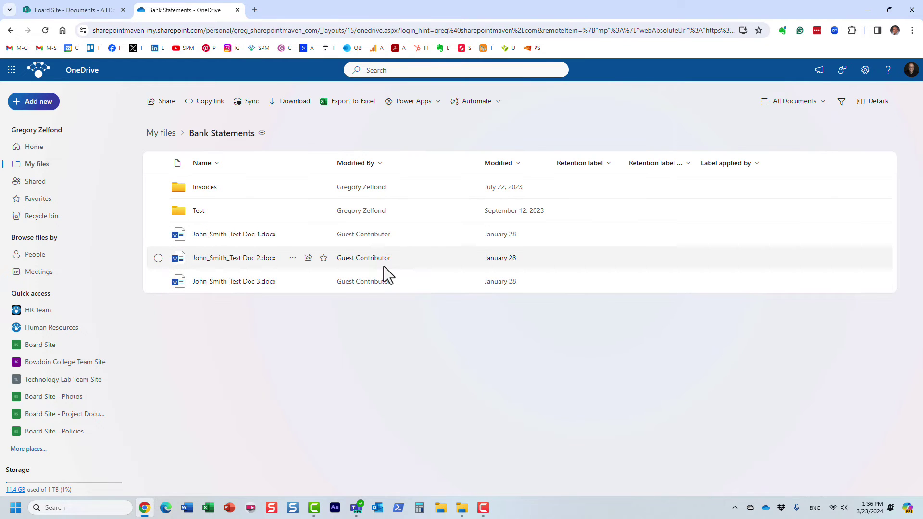
{"action": "left_click", "coordinate": [161, 133]}
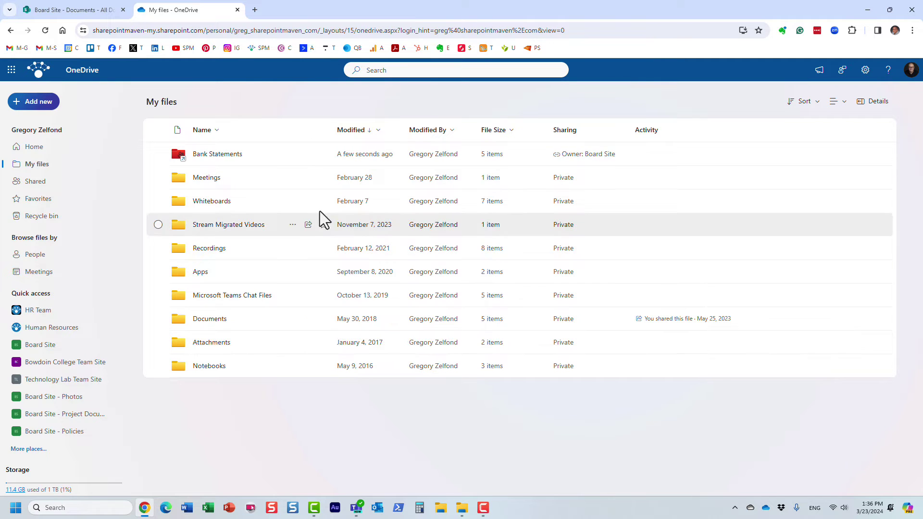
{"action": "left_click", "coordinate": [207, 155]}
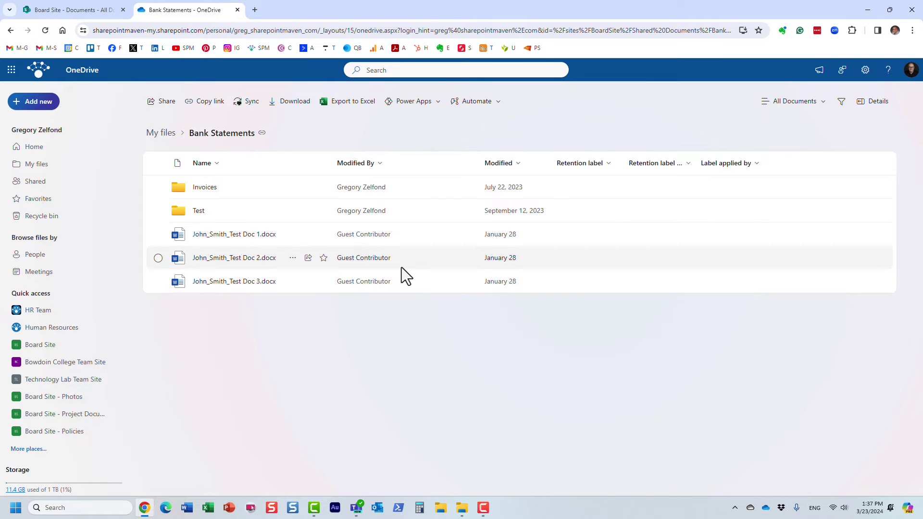
{"action": "left_click", "coordinate": [160, 133]}
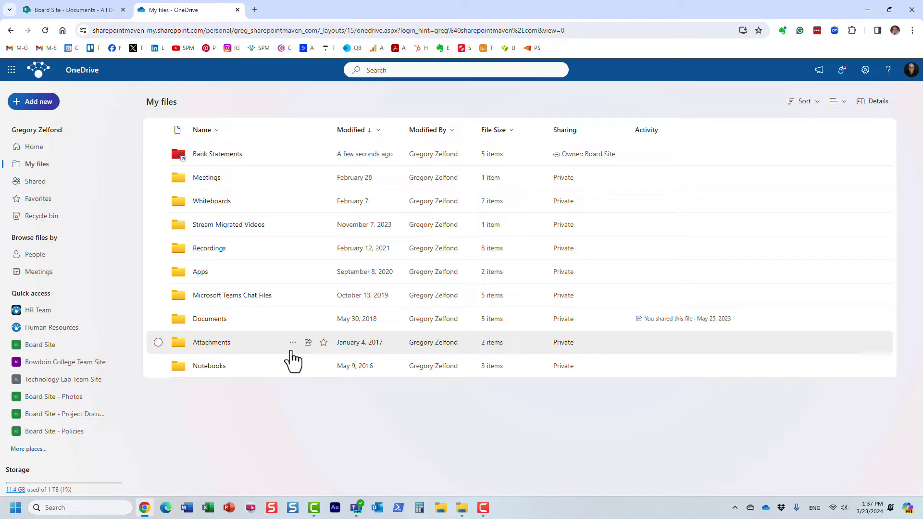
- Return to the Board Site documents library with nothing selected
{"action": "left_click", "coordinate": [67, 13]}
{"action": "left_click", "coordinate": [319, 182]}
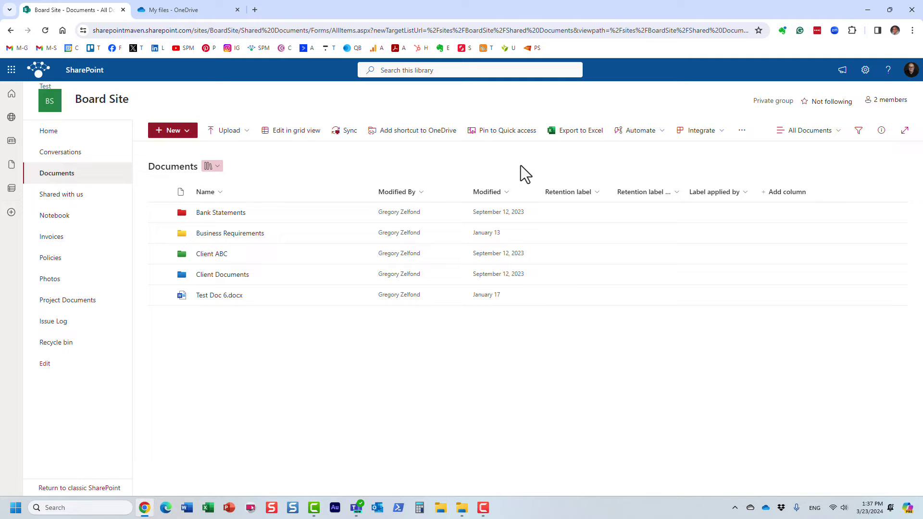
{"action": "left_click", "coordinate": [159, 213]}
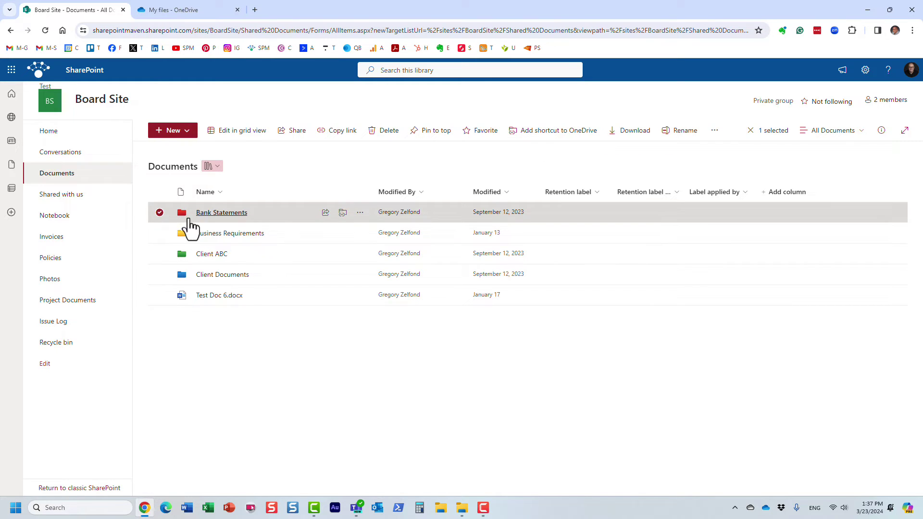
{"action": "left_click", "coordinate": [159, 212]}
- Add Test Doc 6.docx as a shortcut in OneDrive My files and dismiss the confirmation
{"action": "left_click", "coordinate": [160, 295]}
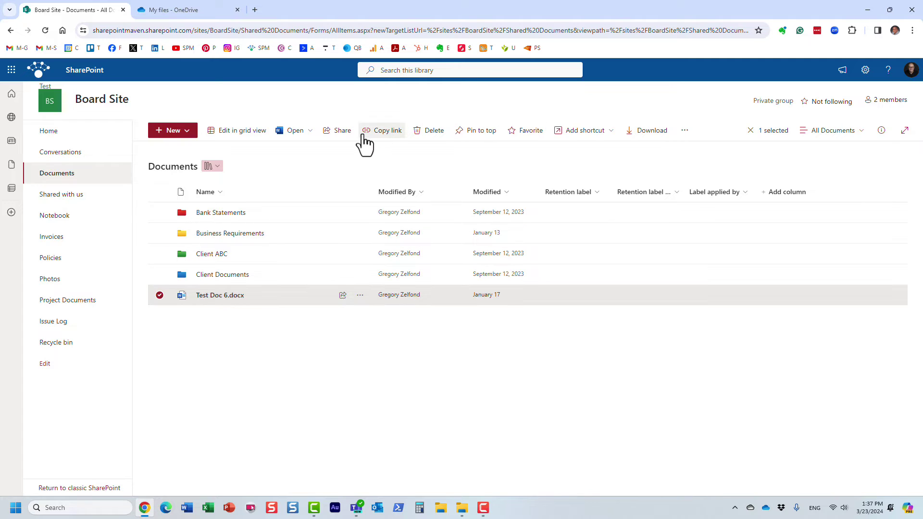
{"action": "left_click", "coordinate": [604, 143]}
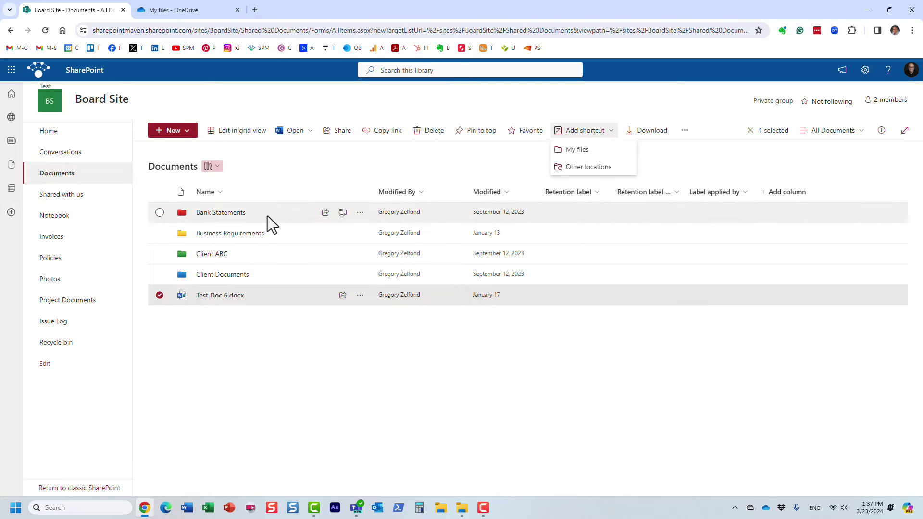
{"action": "left_click", "coordinate": [581, 150]}
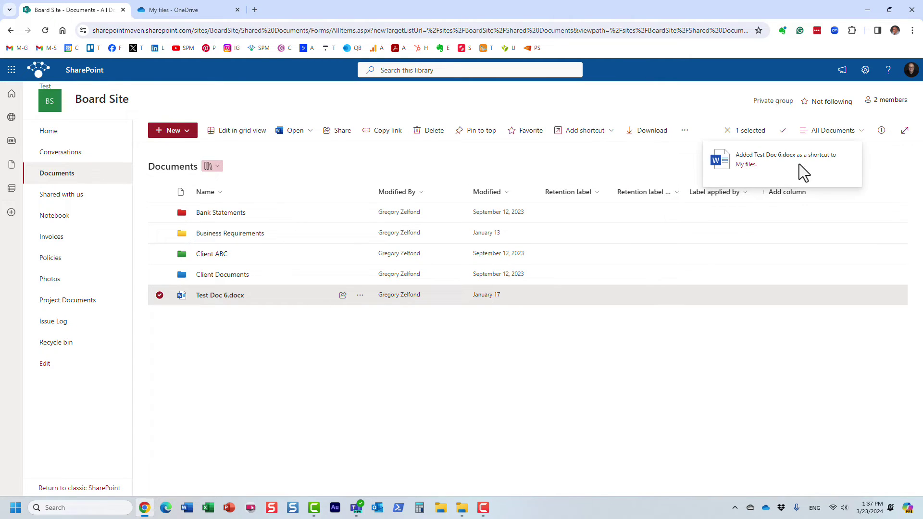
{"action": "left_click", "coordinate": [574, 174]}
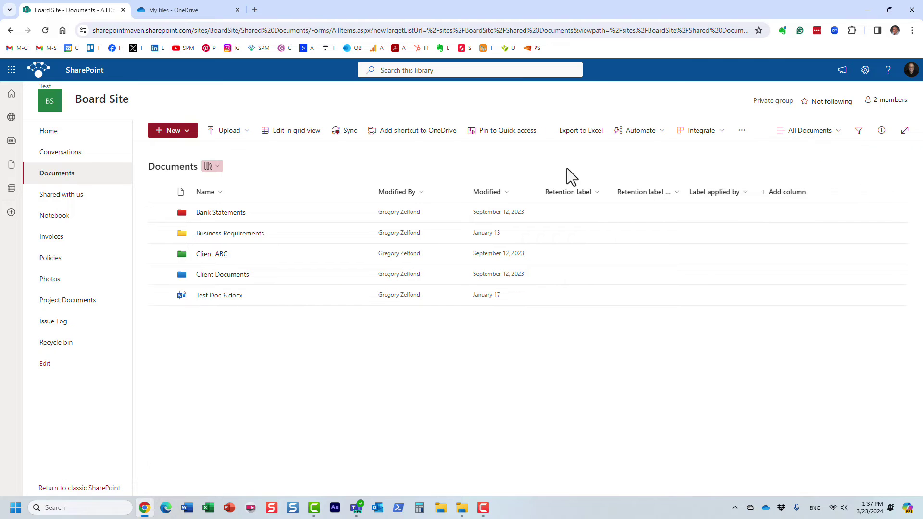
{"action": "left_click", "coordinate": [191, 9]}
- Reload OneDrive My files so the new Test Doc 6.docx.url shortcut is listed
{"action": "left_click", "coordinate": [45, 30]}
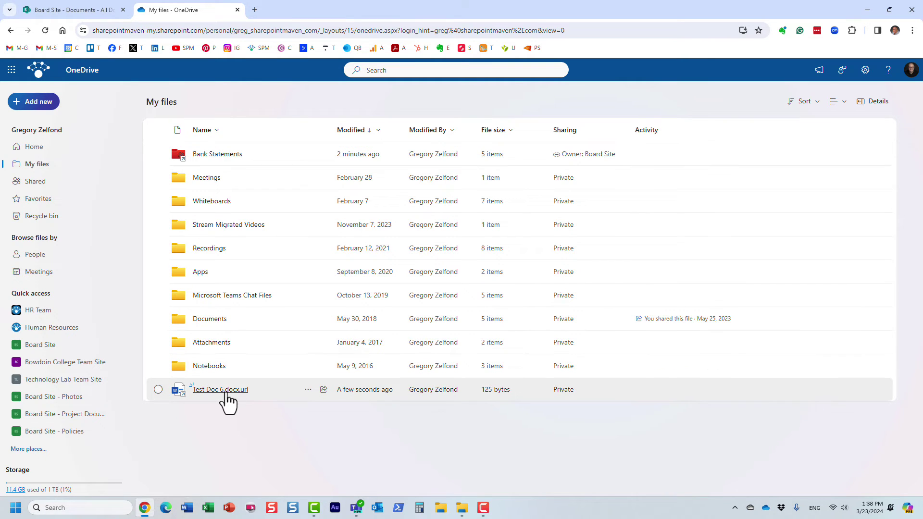
{"action": "mouse_move", "coordinate": [230, 391]}
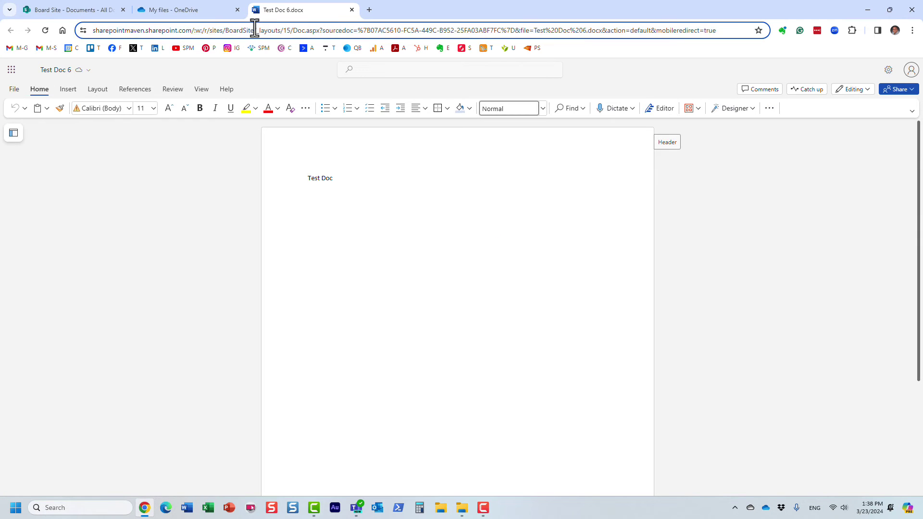
- Highlight 'sites/BoardSite' in the Test Doc 6 address, then go back to OneDrive My files
{"action": "left_click_drag", "start_coordinate": [255, 31], "coordinate": [210, 30]}
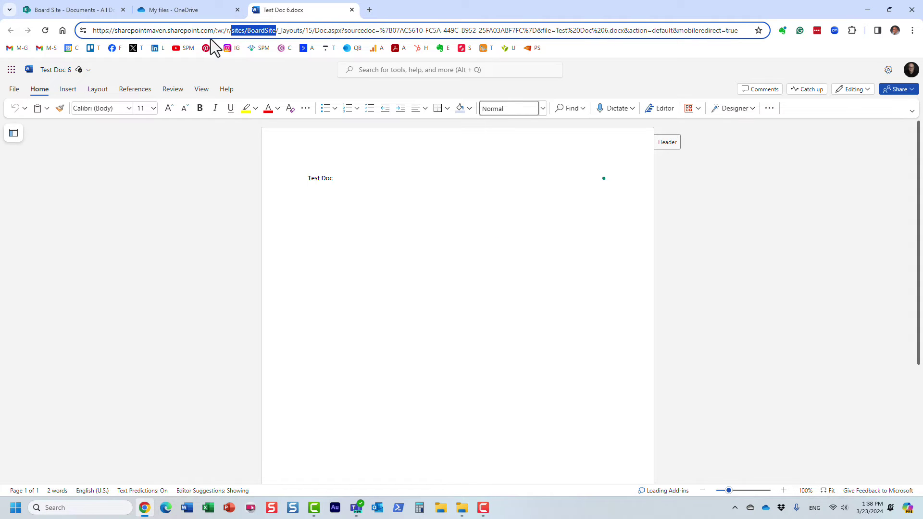
{"action": "left_click", "coordinate": [174, 9]}
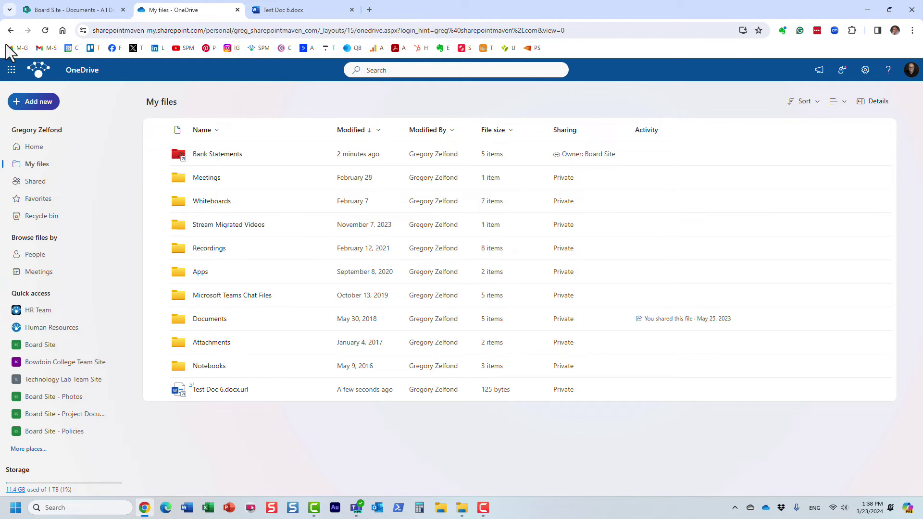
- Check the Board Site tab and OneDrive settings, ending back on My files
{"action": "left_click", "coordinate": [67, 8]}
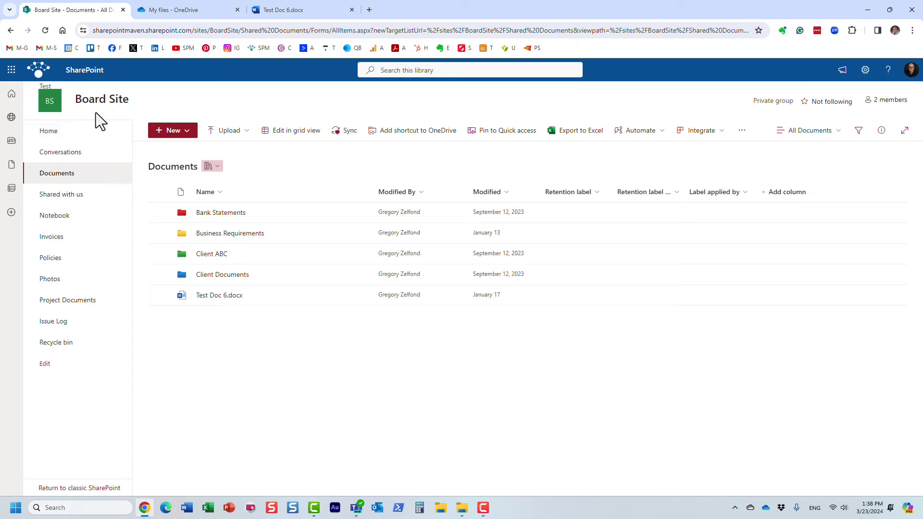
{"action": "left_click", "coordinate": [167, 10]}
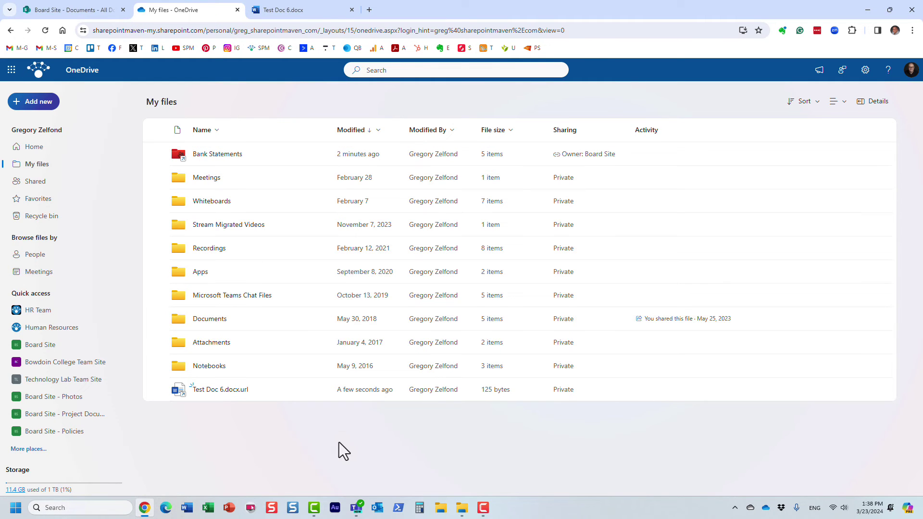
{"action": "left_click", "coordinate": [865, 70]}
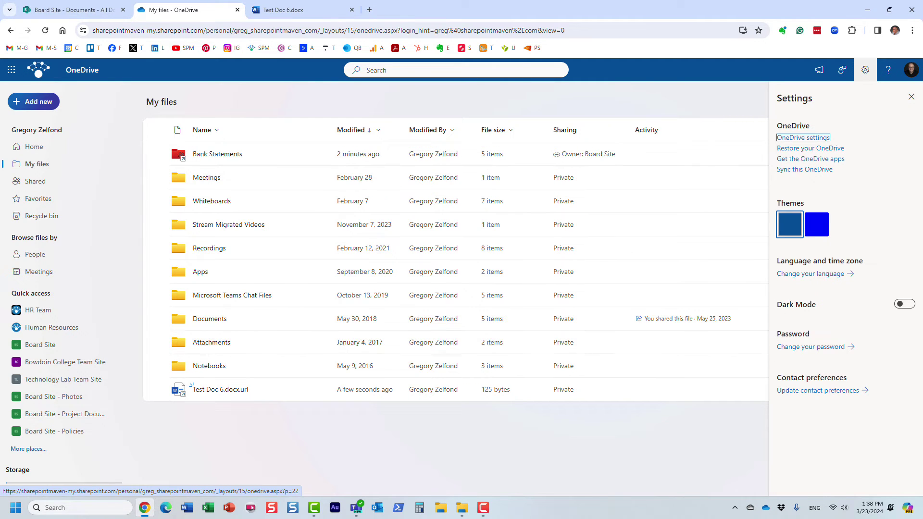
{"action": "left_click", "coordinate": [910, 99]}
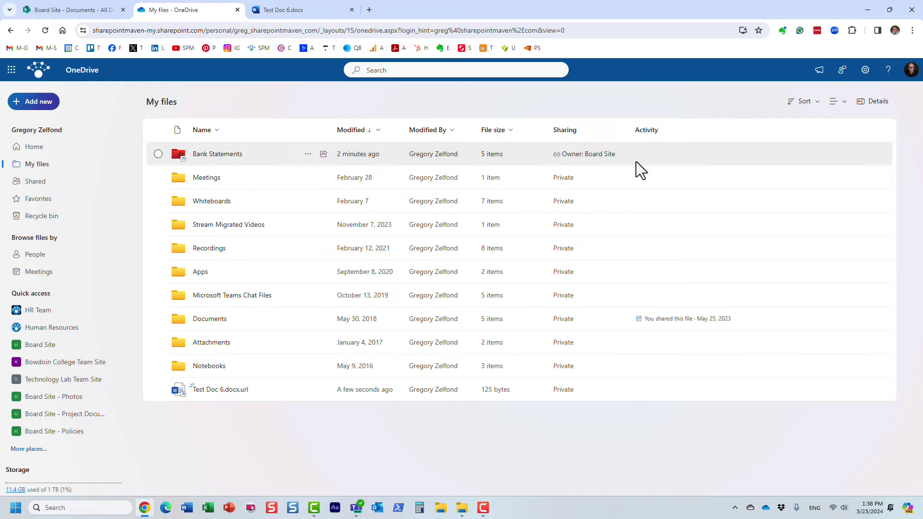
- Close the HR Team File Explorer window and show OneDrive's recently synced files
{"action": "left_click", "coordinate": [463, 510]}
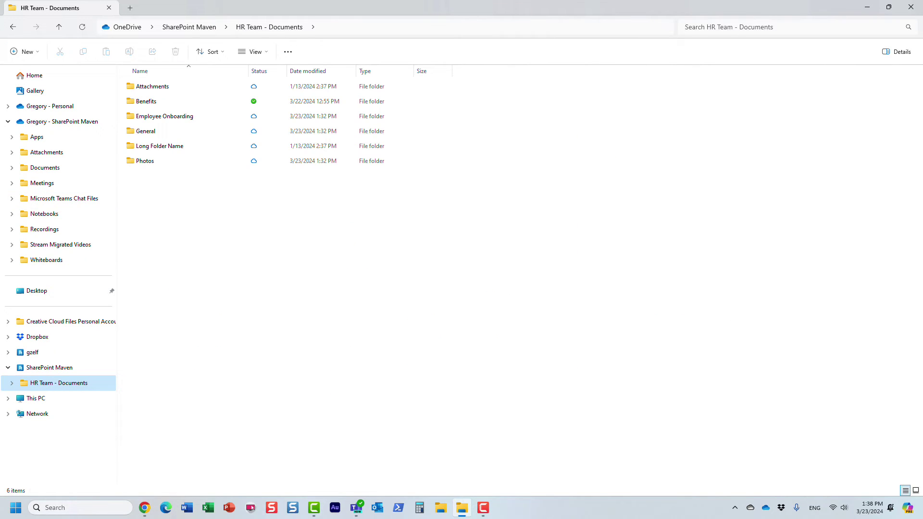
{"action": "left_click", "coordinate": [911, 7]}
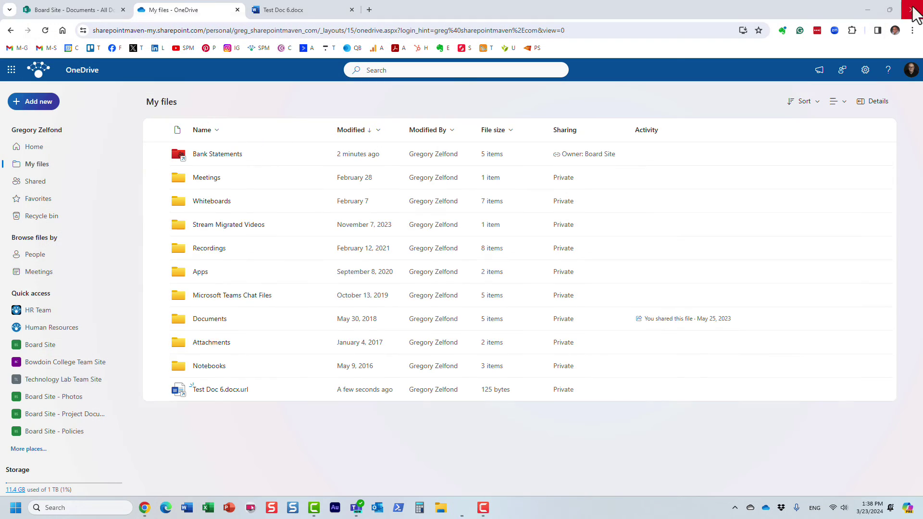
{"action": "left_click", "coordinate": [765, 507]}
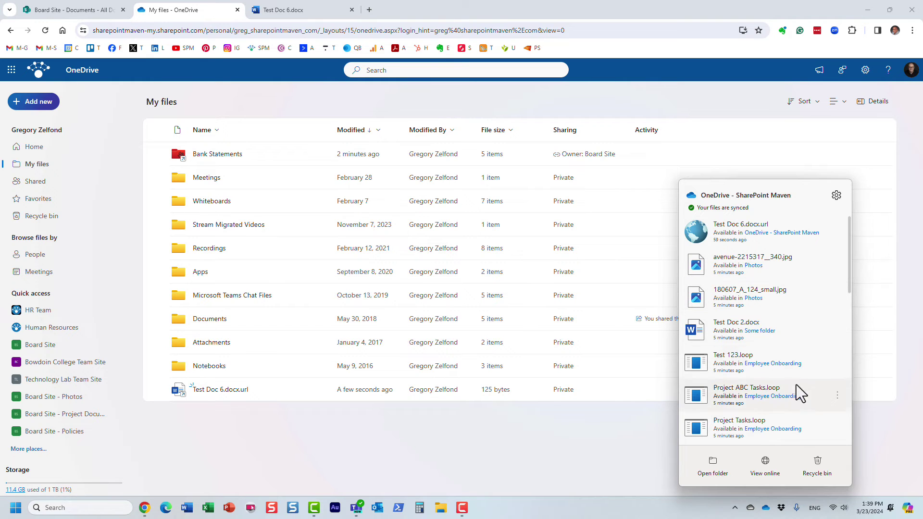
- Open the synced OneDrive folder in File Explorer and select the Test Doc 6.docx shortcut
{"action": "left_click", "coordinate": [714, 467]}
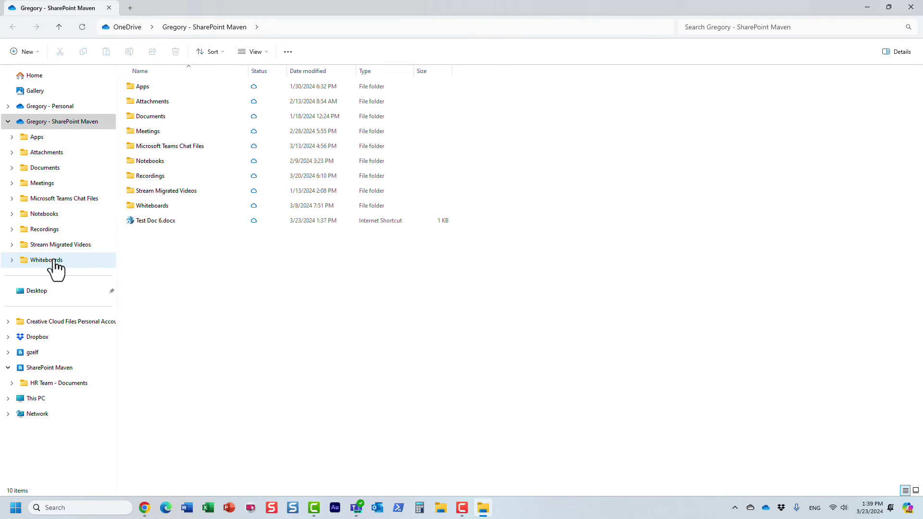
{"action": "left_click", "coordinate": [151, 224]}
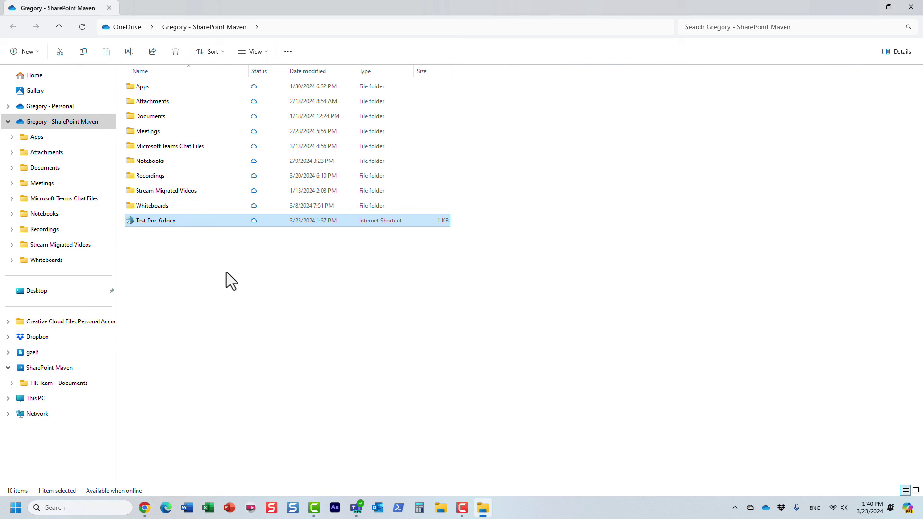
- Bring OneDrive My files back to the front and view the Test Doc 6.docx details card
{"action": "mouse_move", "coordinate": [144, 507]}
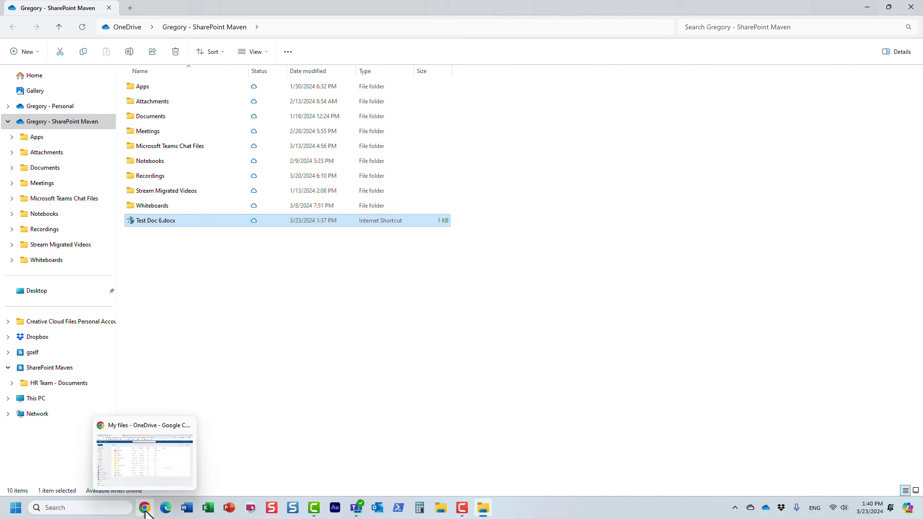
{"action": "left_click", "coordinate": [144, 456]}
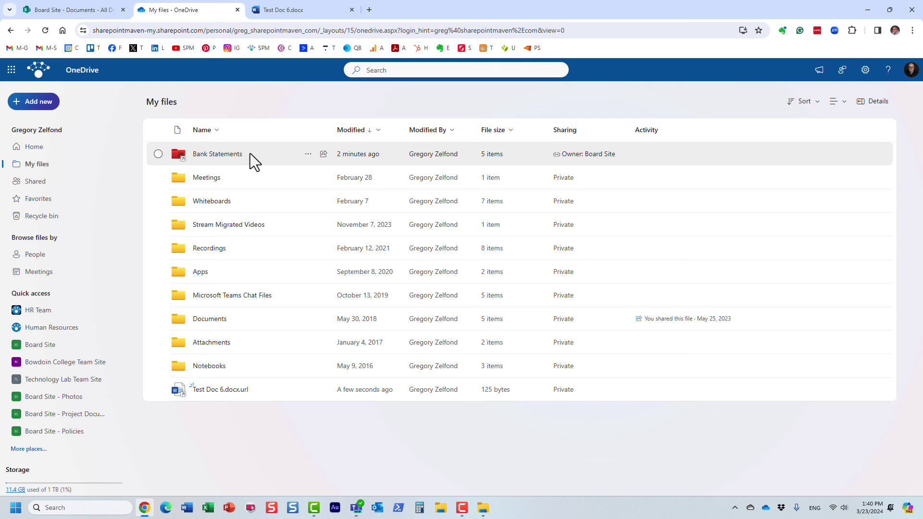
{"action": "mouse_move", "coordinate": [261, 393]}
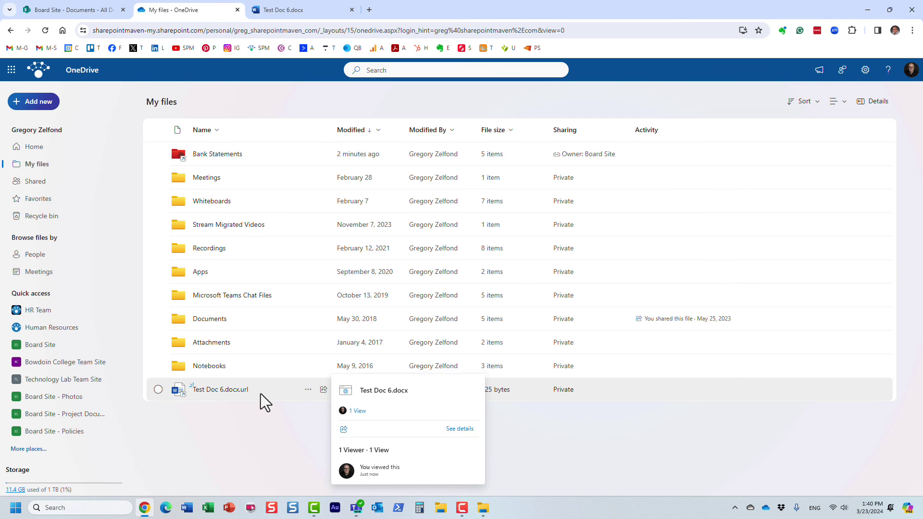